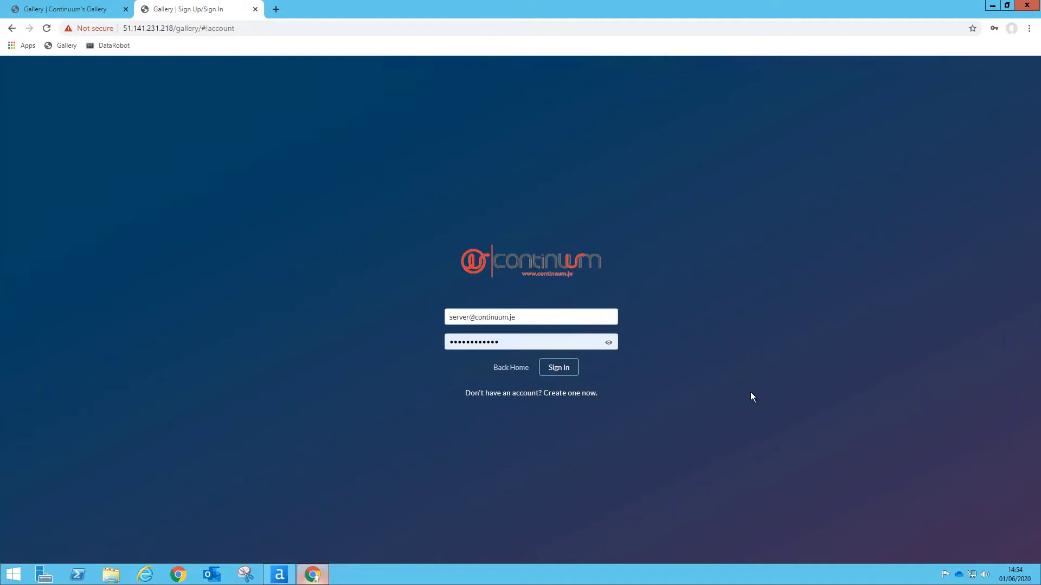
# Step: Sign in and open the Template Validation card from Private Studio
pyautogui.click(569, 364)
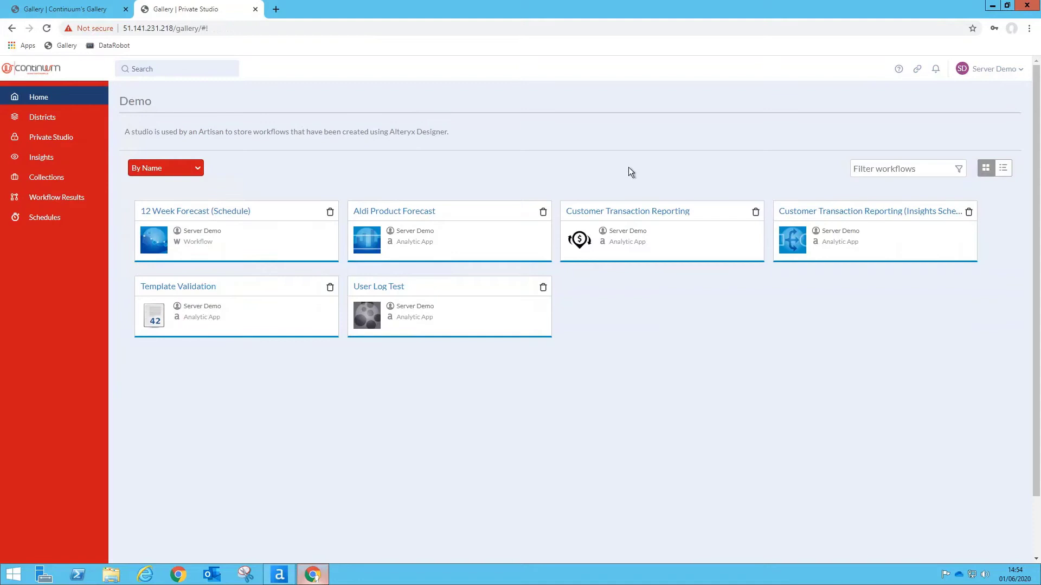
pyautogui.click(55, 138)
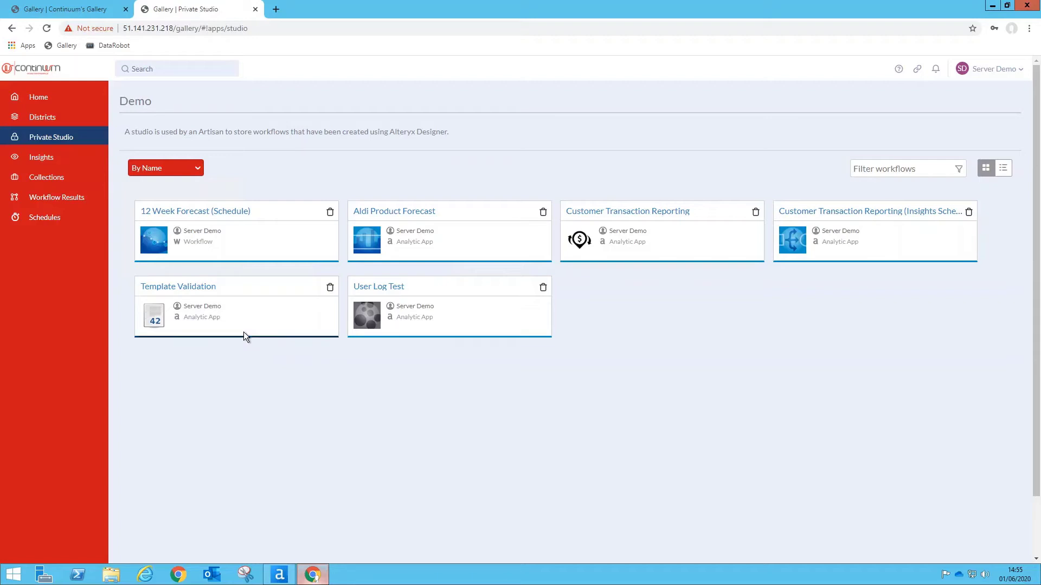
pyautogui.click(190, 288)
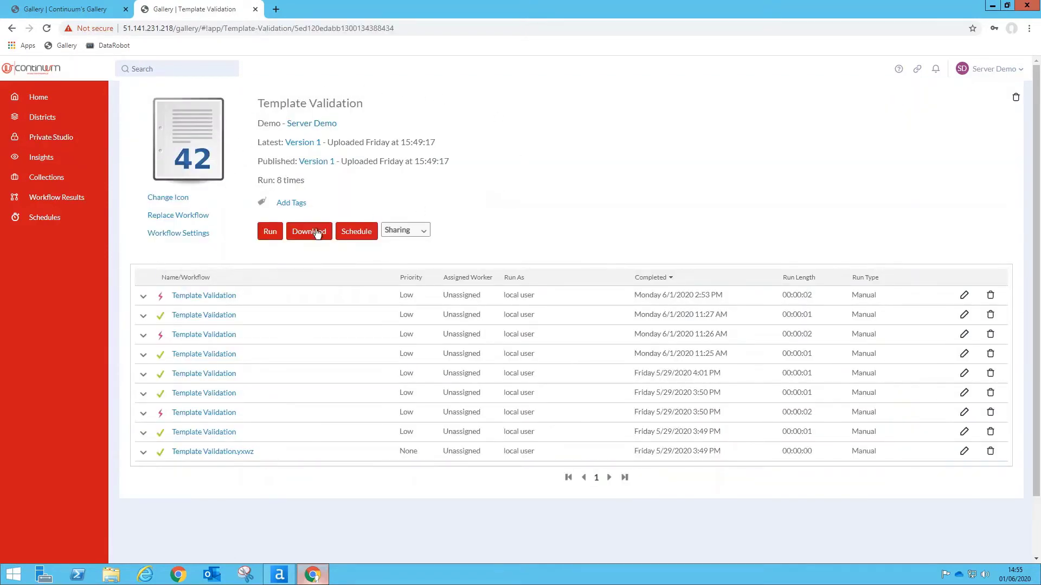
# Step: Load the POC Data$ sheet of POC_Funds_Data (Template).xlsx as the funds input and run the validation
pyautogui.click(271, 233)
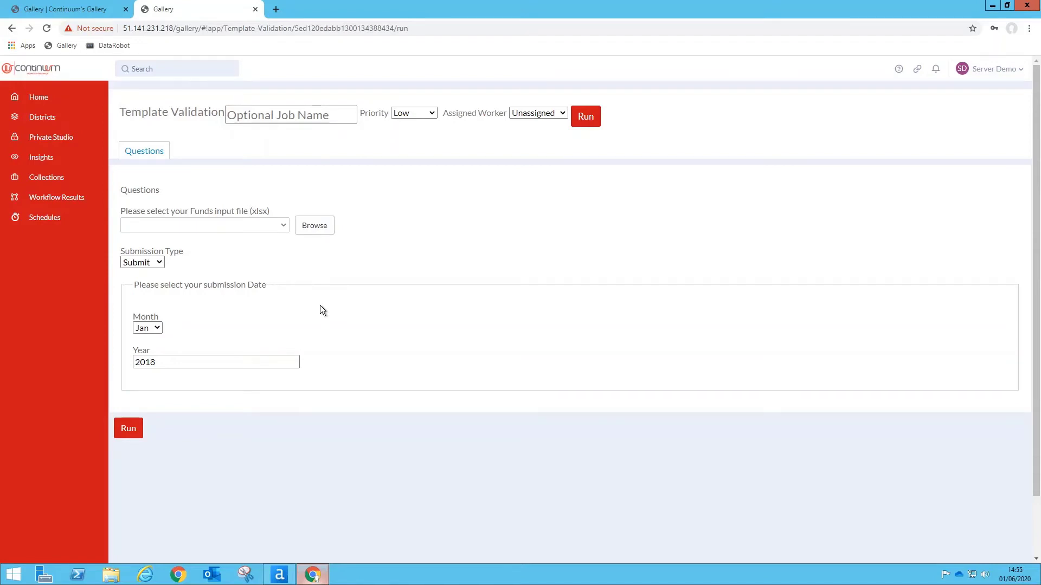
pyautogui.click(324, 226)
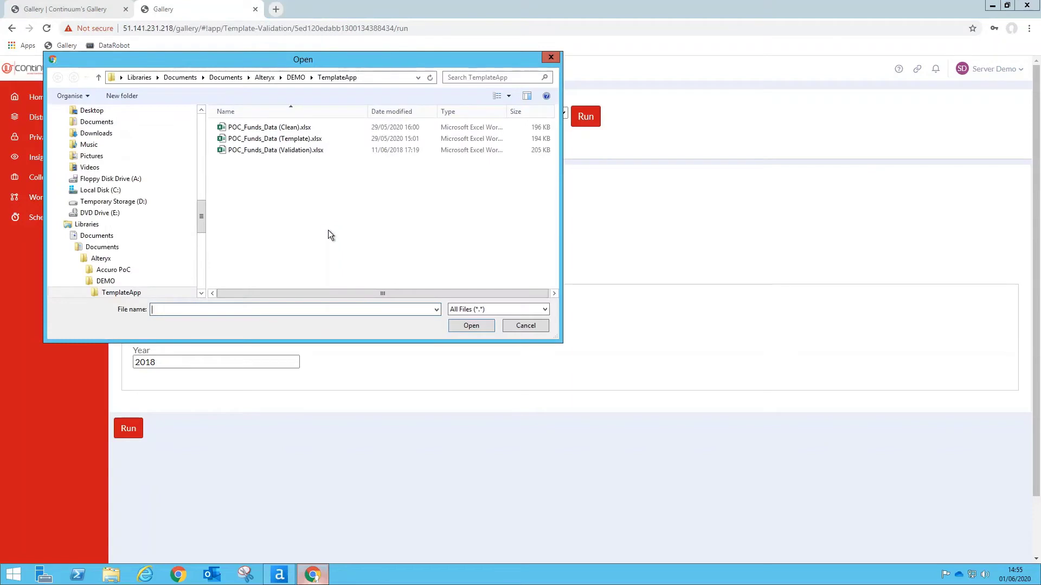
pyautogui.moveTo(353, 57); pyautogui.dragTo(463, 73)
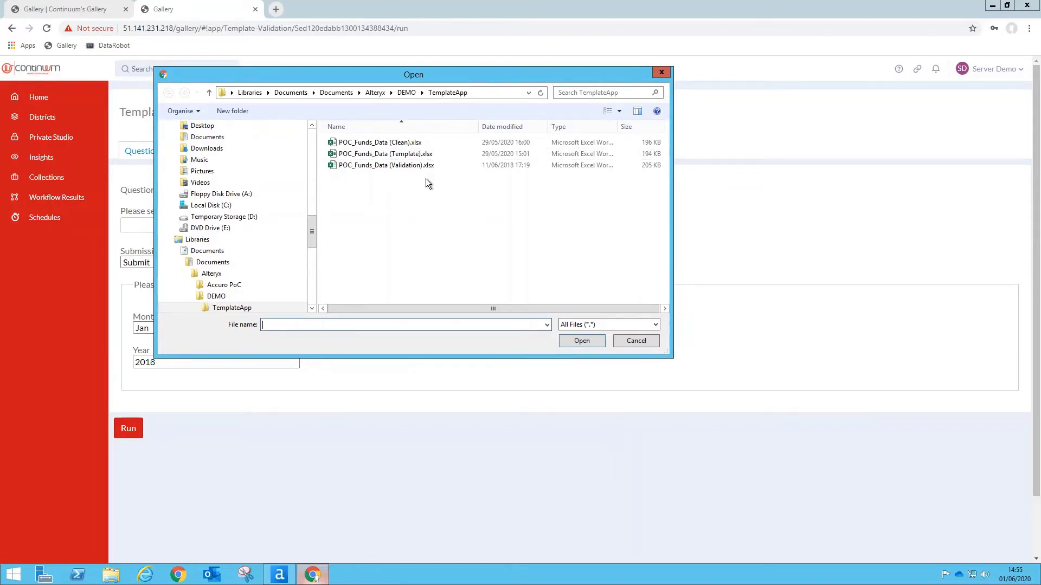
pyautogui.click(457, 154)
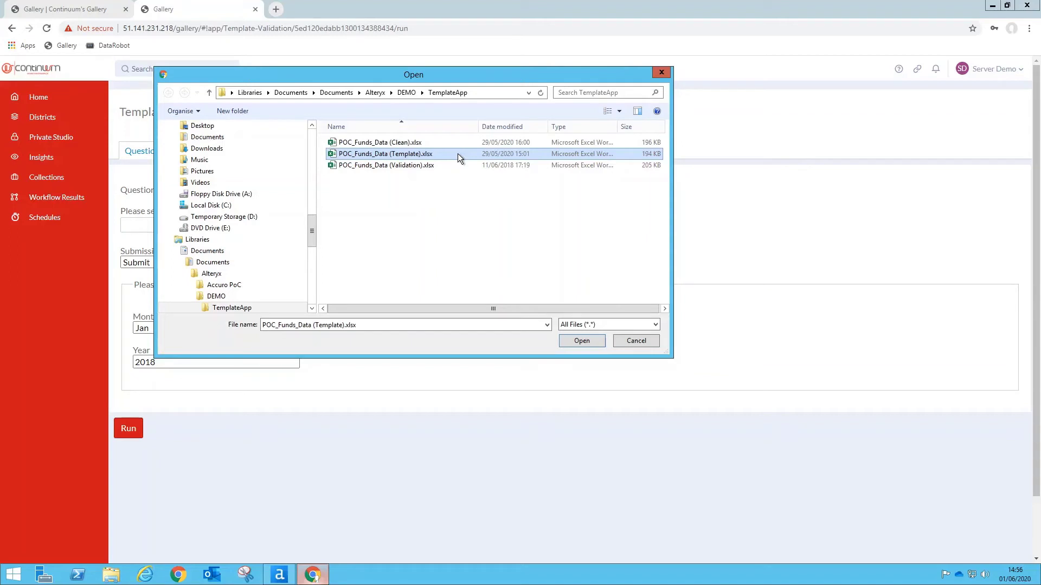
pyautogui.click(562, 342)
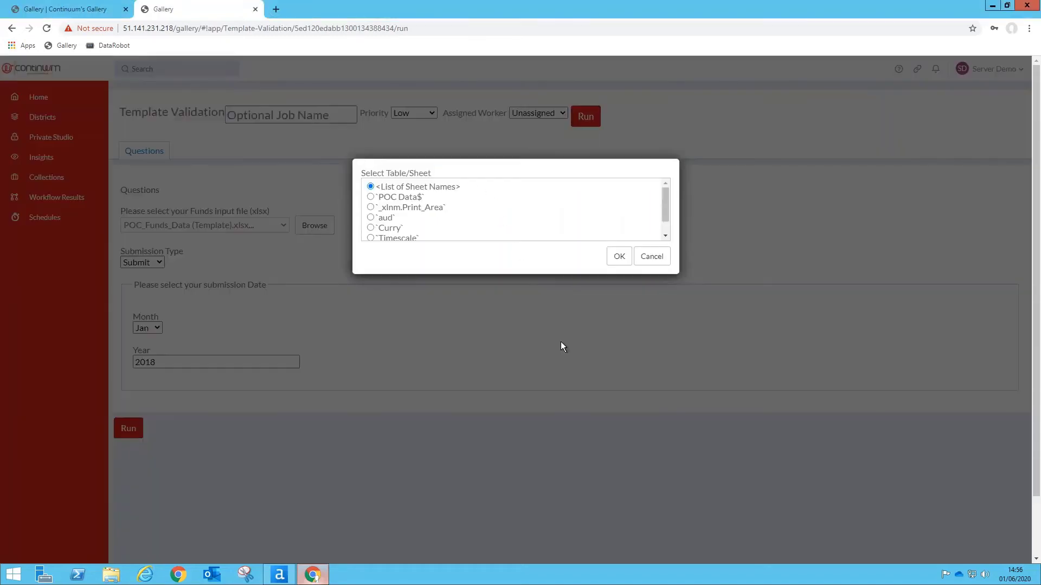
pyautogui.click(396, 198)
pyautogui.click(619, 257)
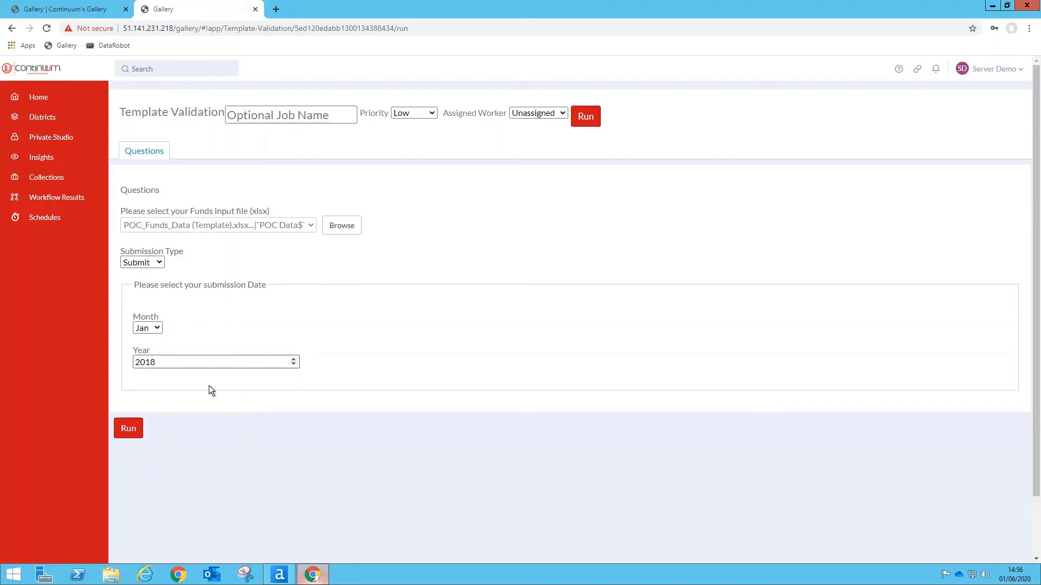
pyautogui.click(135, 433)
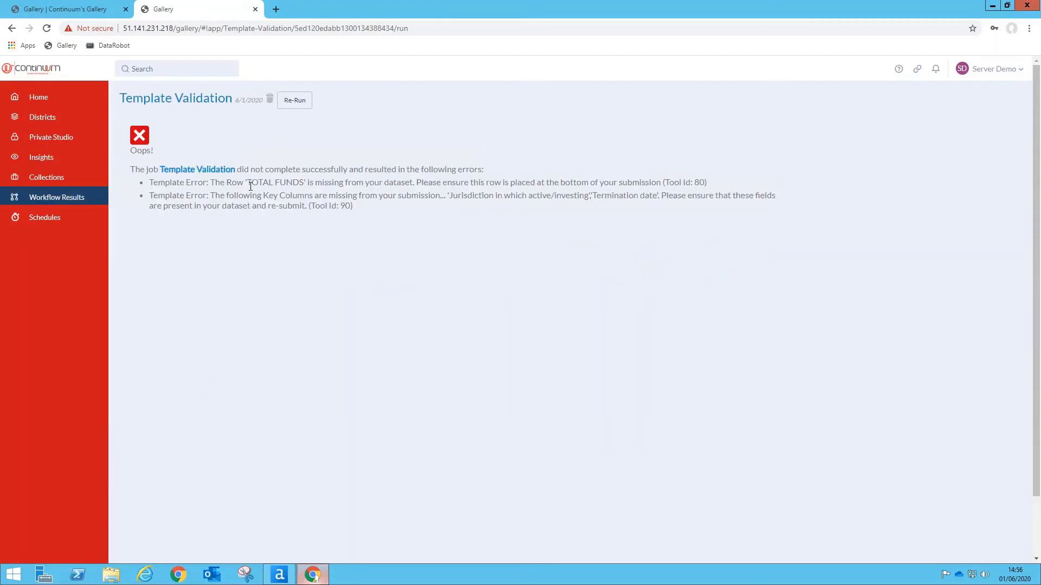
# Step: Highlight TOTAL FUNDS, Key Columns and Jurisdiction in the two error messages
pyautogui.moveTo(247, 182); pyautogui.dragTo(305, 181)
pyautogui.moveTo(263, 196); pyautogui.dragTo(318, 196)
pyautogui.click(333, 214)
pyautogui.doubleClick(468, 197)
pyautogui.click(634, 212)
# Step: Return to Private Studio and start a new Template Validation run form
pyautogui.click(76, 143)
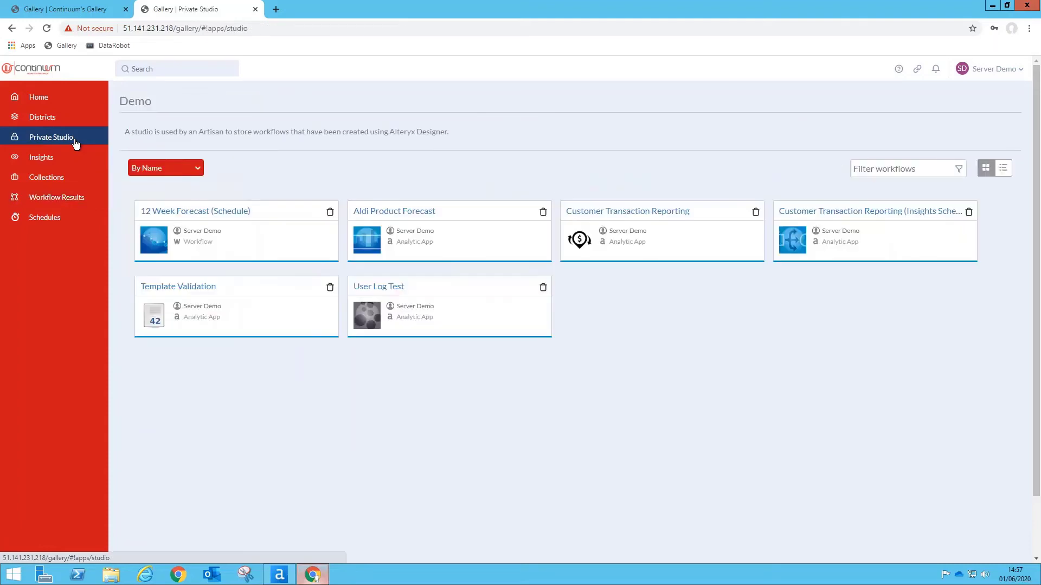
pyautogui.click(190, 288)
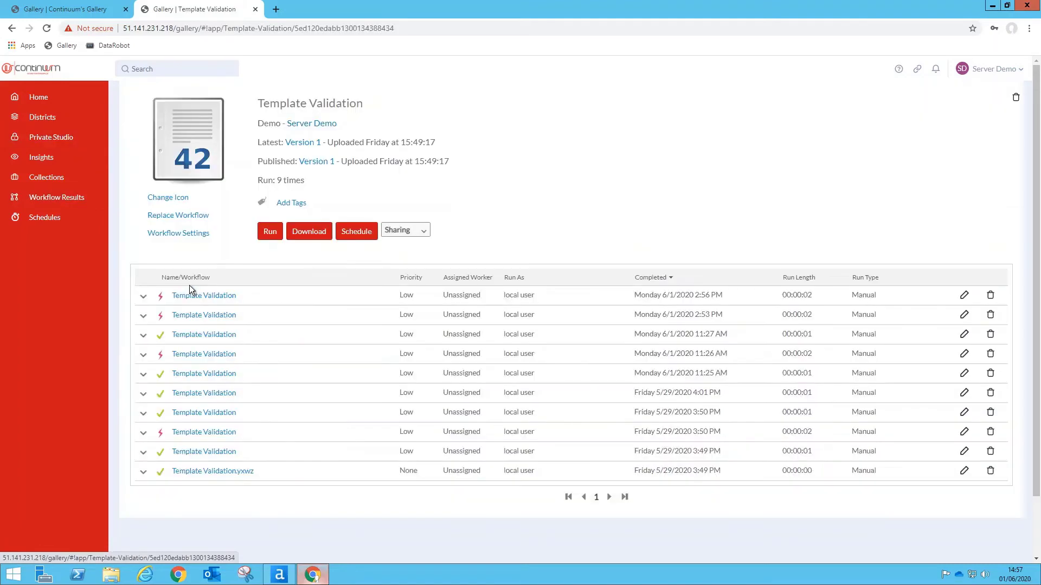
pyautogui.click(266, 233)
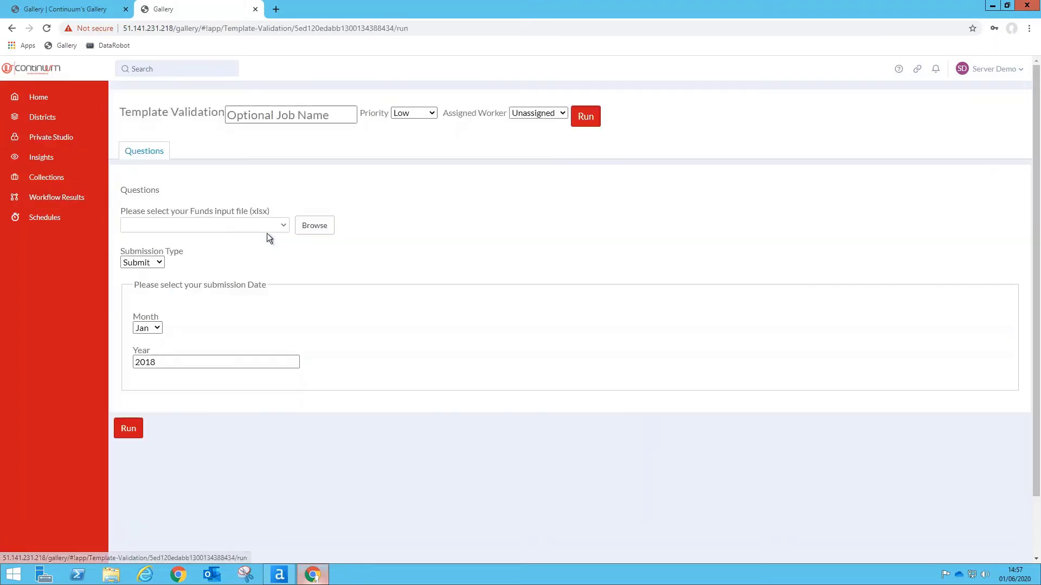
# Step: Load the POC Data$ sheet of POC_Funds_Data (Validation).xlsx as the funds input
pyautogui.click(315, 228)
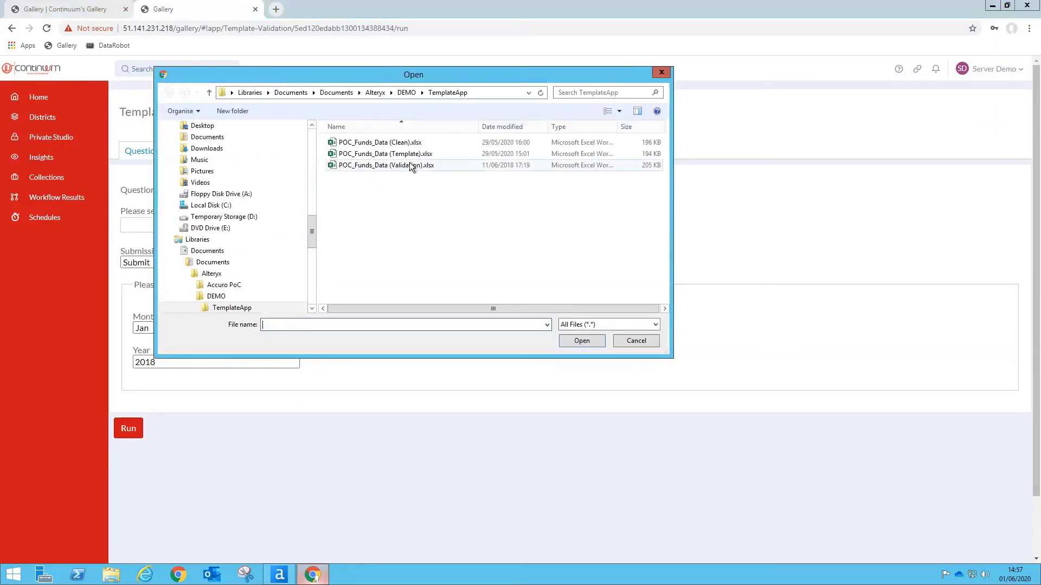
pyautogui.moveTo(385, 165)
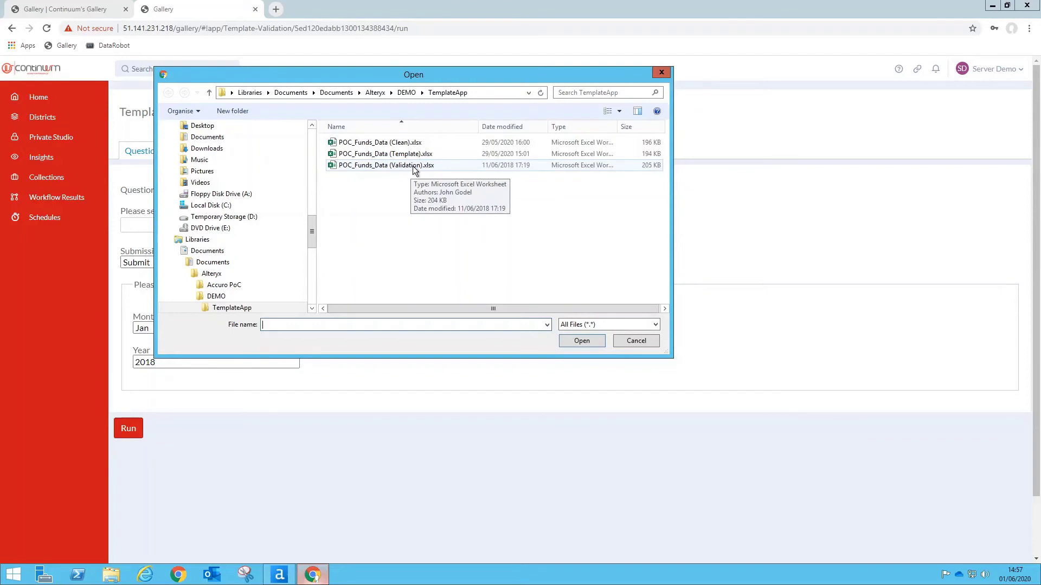
pyautogui.doubleClick(412, 166)
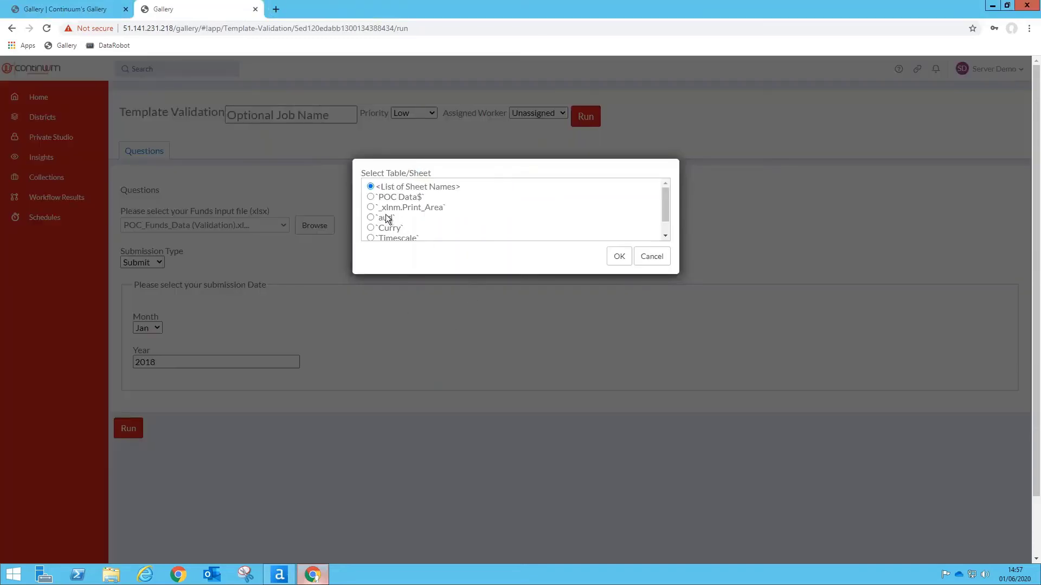
pyautogui.click(395, 199)
pyautogui.click(614, 262)
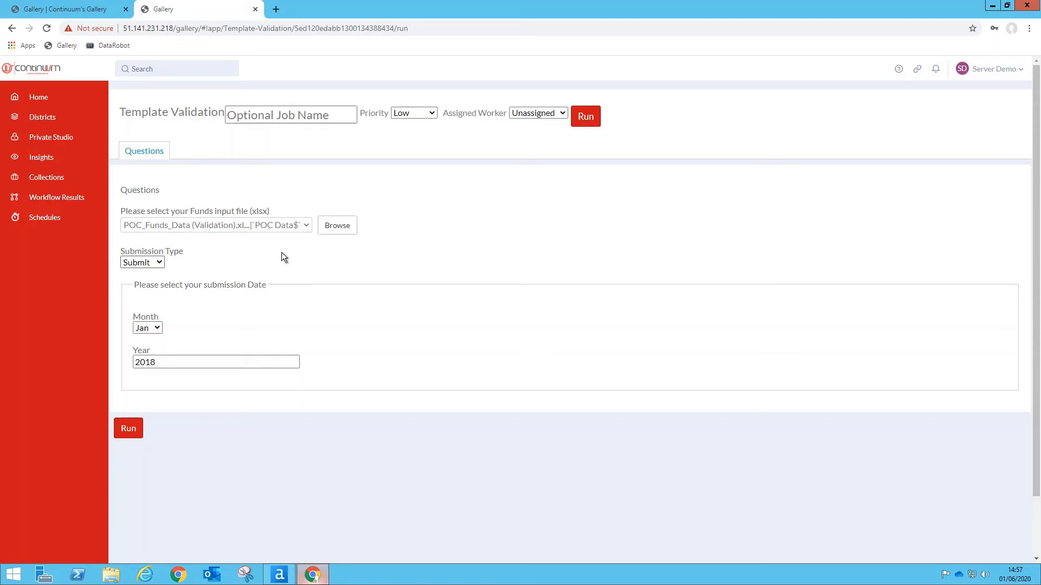
# Step: Run the validation and download DataValidationReportV2 in xlsx format
pyautogui.click(129, 428)
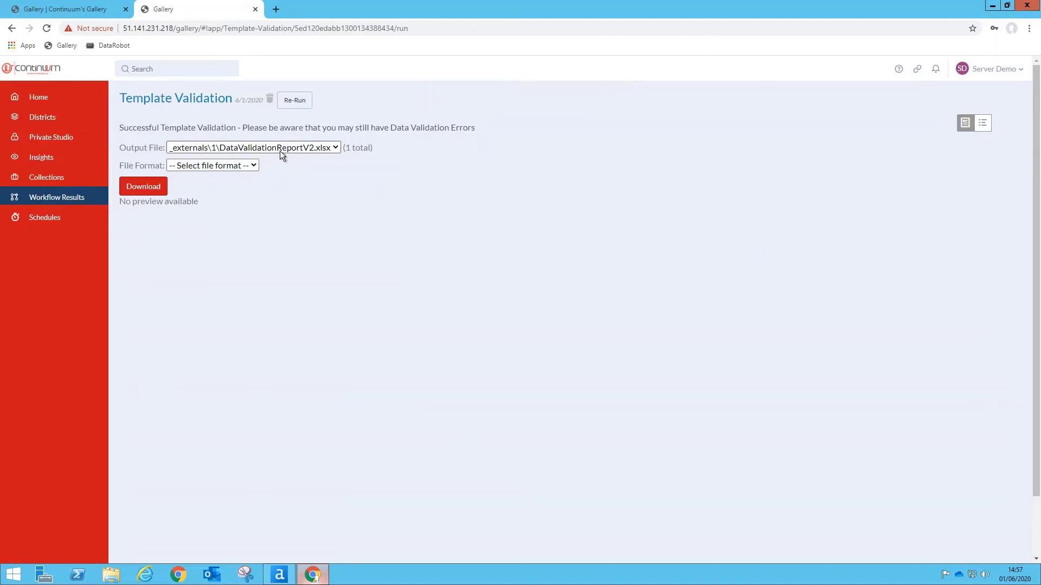
pyautogui.click(255, 165)
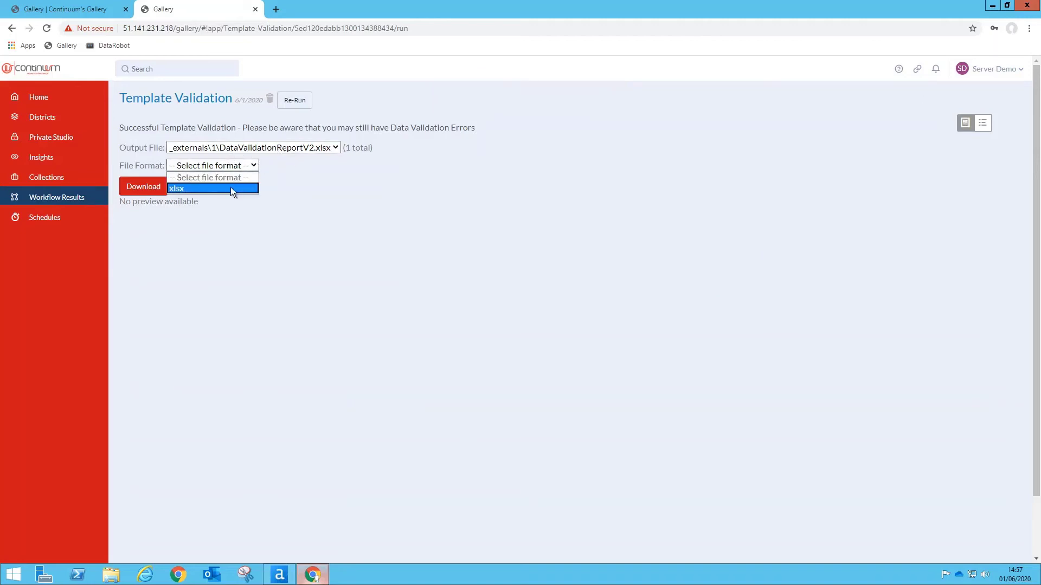
pyautogui.click(230, 187)
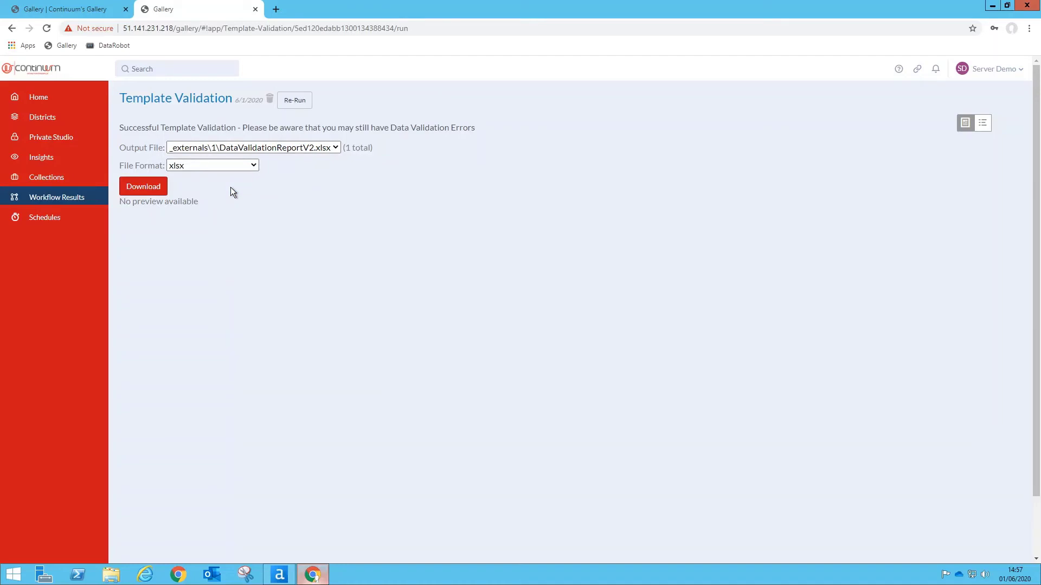
pyautogui.click(156, 193)
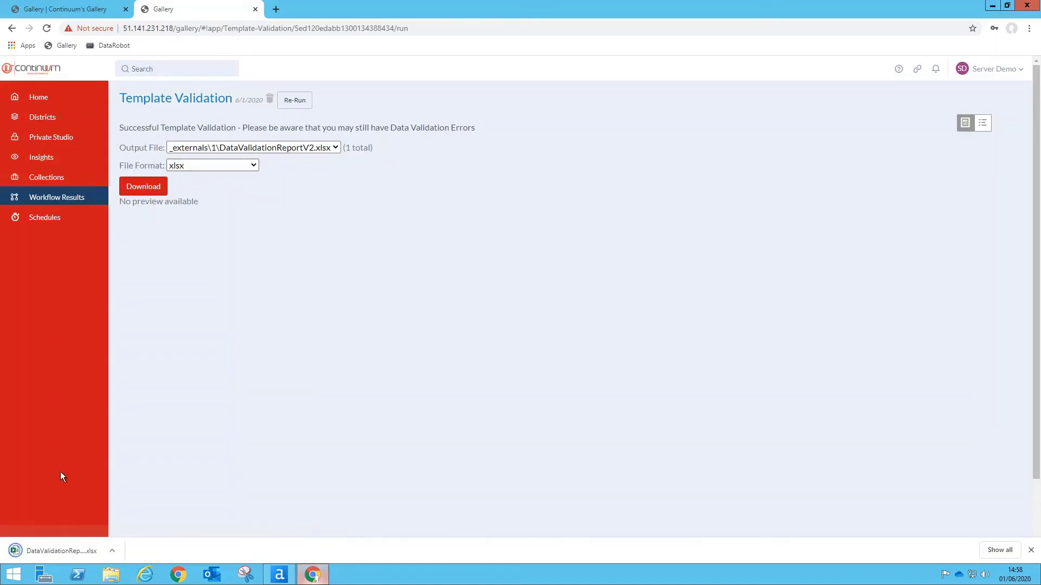
# Step: Open DataValidationReportV2.xlsx and read the Ac Institute issue on the Entity sheet
pyautogui.click(41, 557)
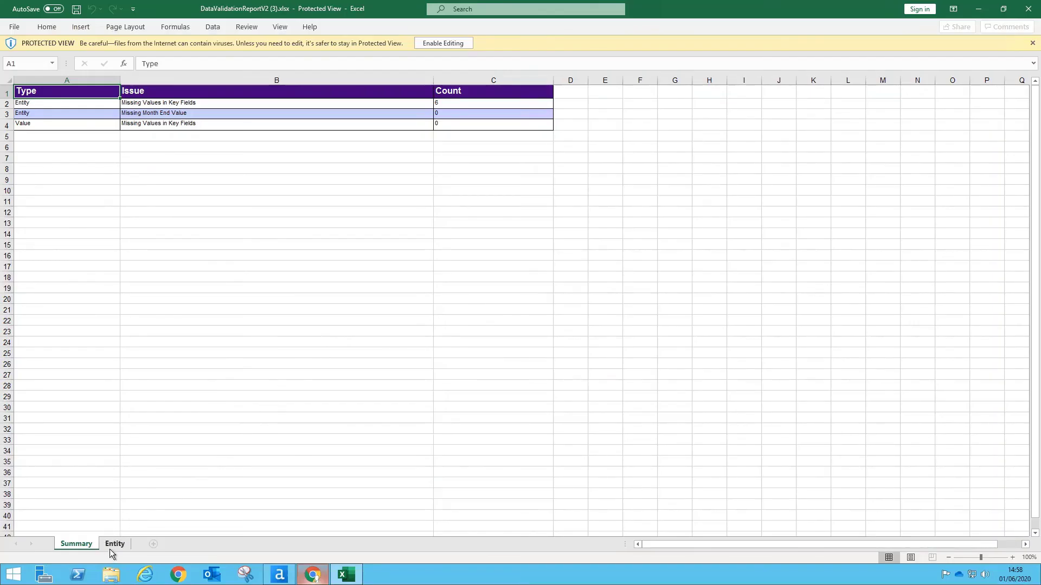
pyautogui.click(114, 543)
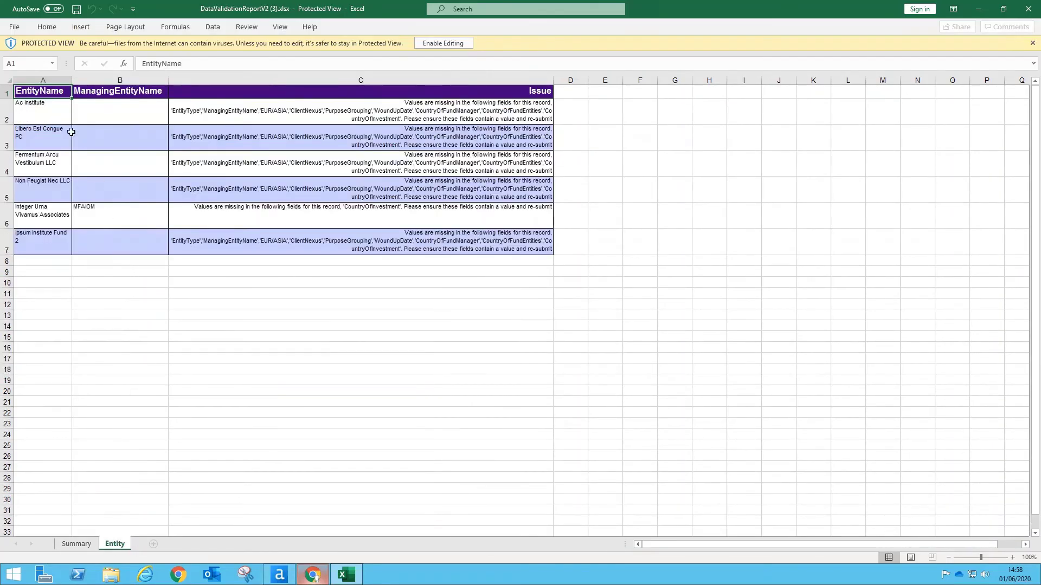
pyautogui.click(36, 107)
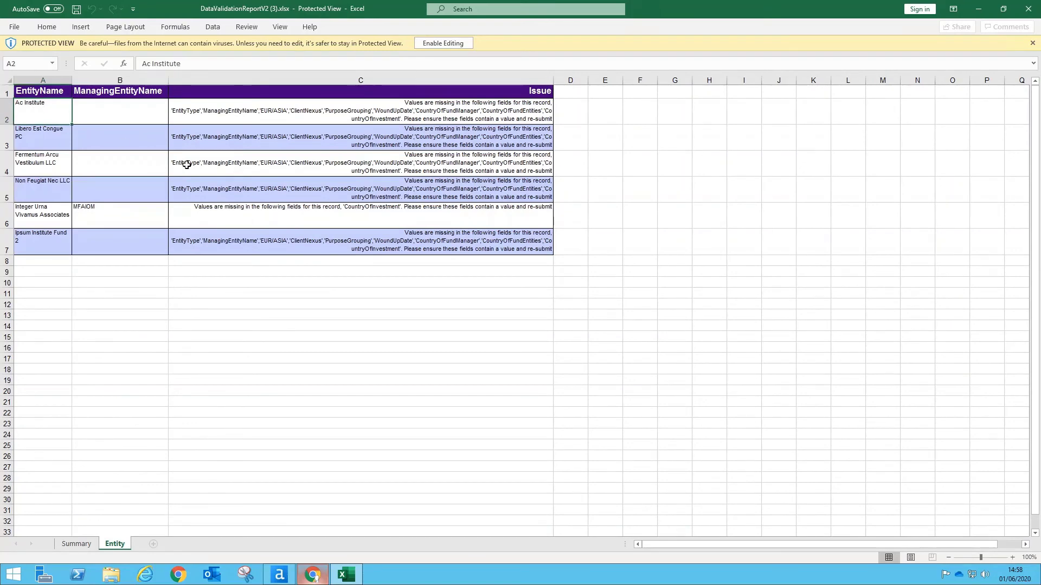
pyautogui.click(333, 108)
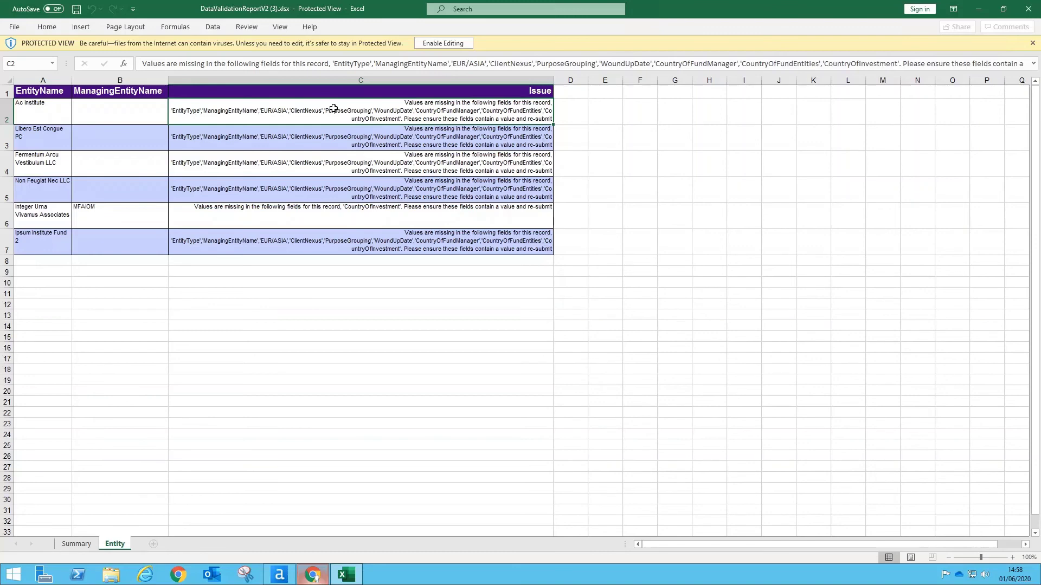
pyautogui.click(47, 109)
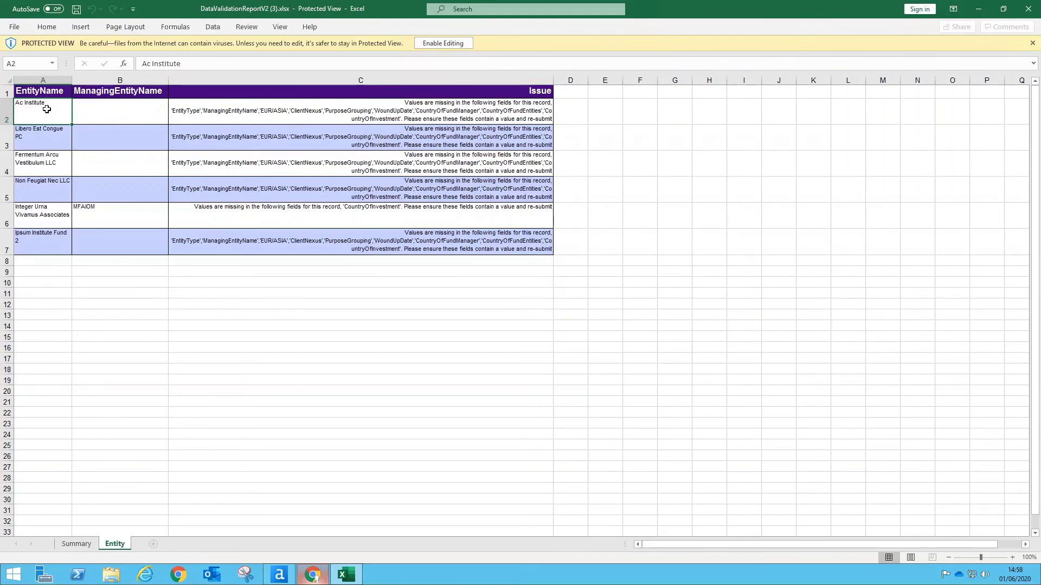
# Step: Go back to the Gallery and start a new Template Validation run form
pyautogui.click(1029, 8)
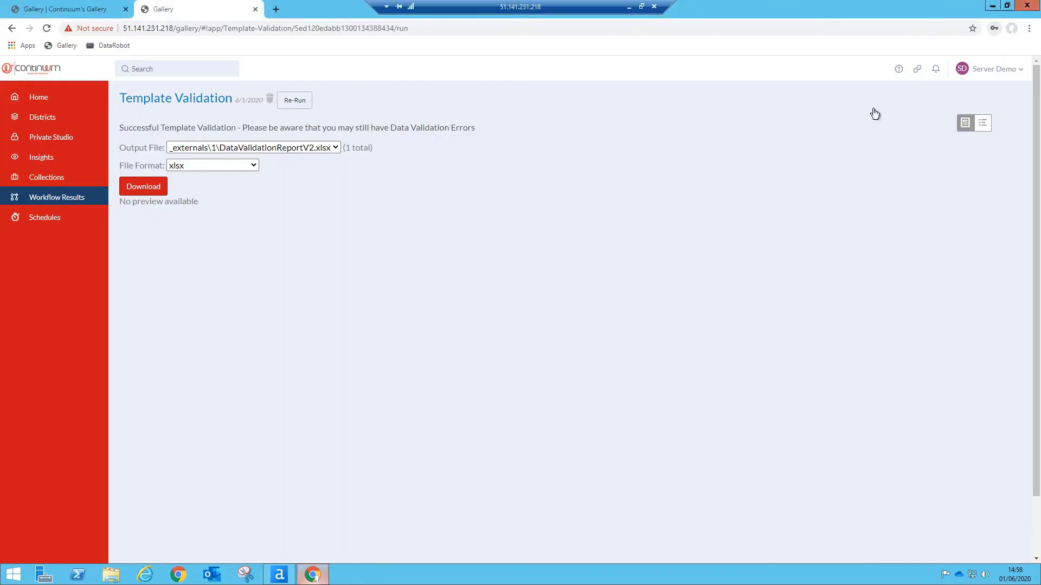
pyautogui.click(205, 98)
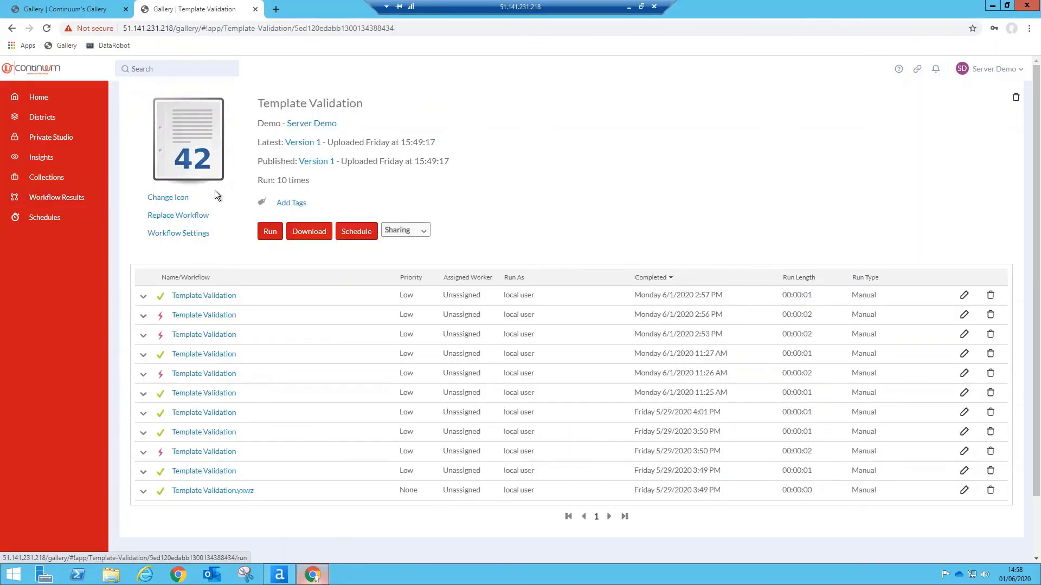
pyautogui.click(270, 232)
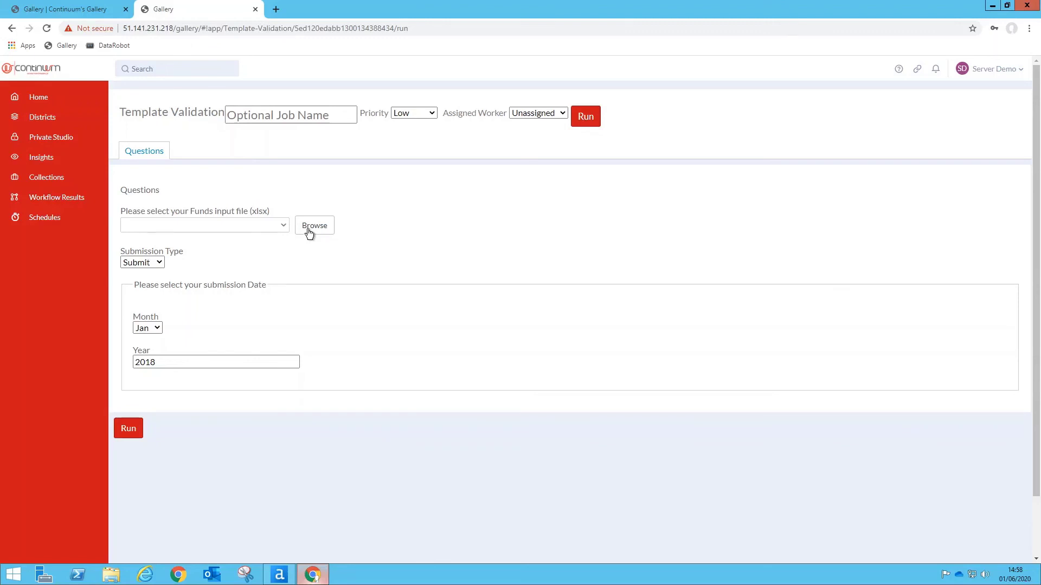
# Step: Run the validation on the POC Data$ sheet of POC_Funds_Data (Clean).xlsx
pyautogui.click(322, 228)
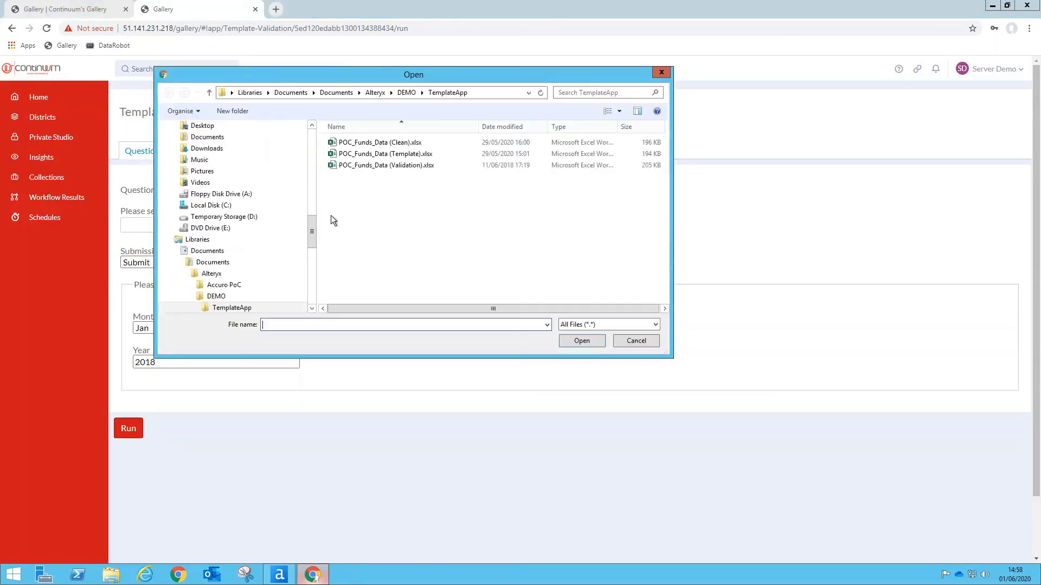
pyautogui.doubleClick(372, 140)
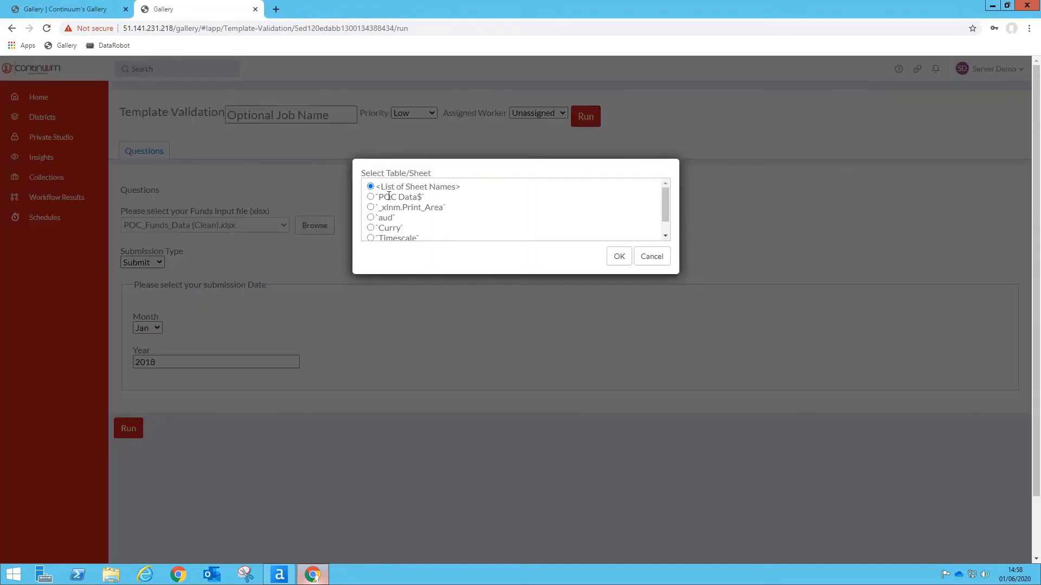
pyautogui.click(609, 256)
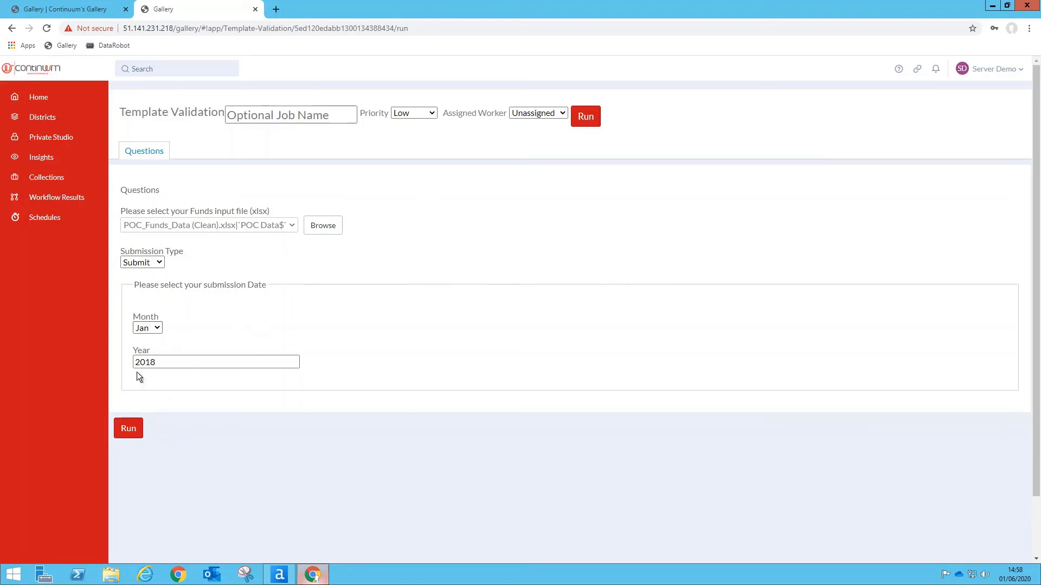
pyautogui.click(126, 435)
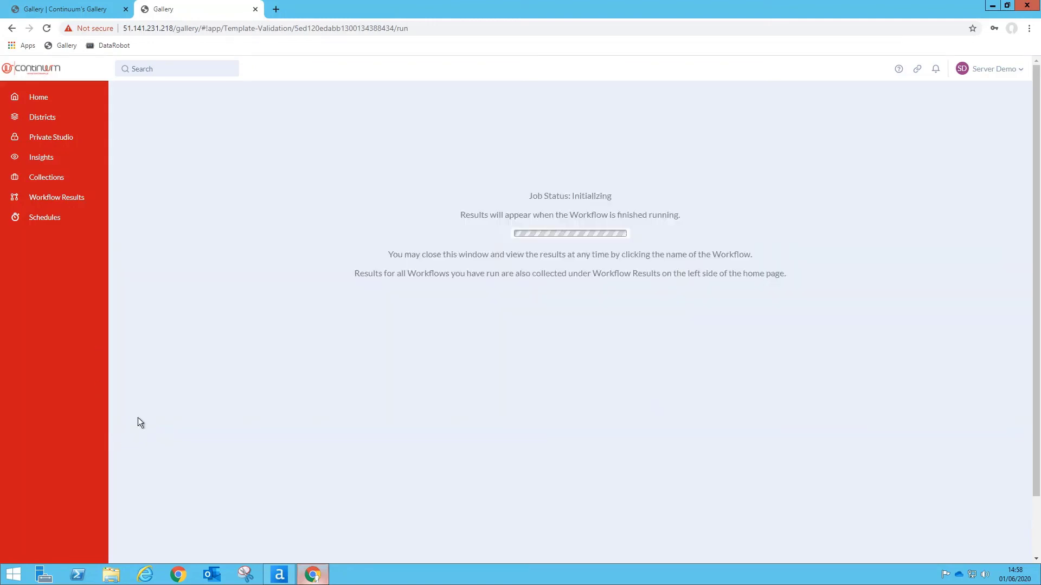